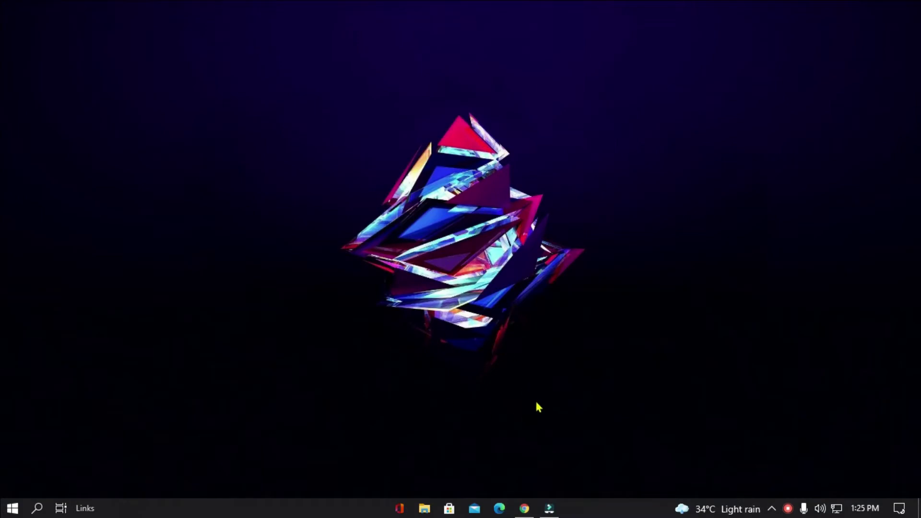
Launch Chrome from the Windows taskbar onto a new tab
click(524, 508)
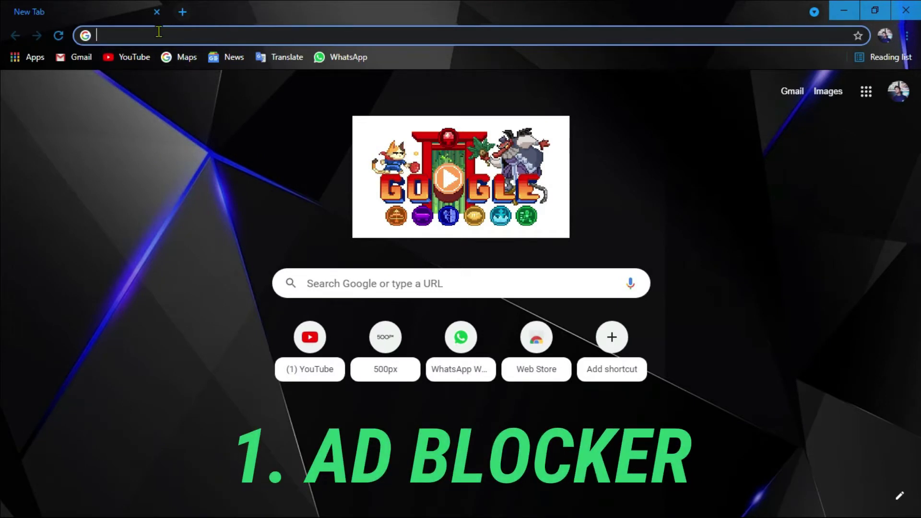
Search Google for 'ad blocker chrome' from the address bar
text(ad)
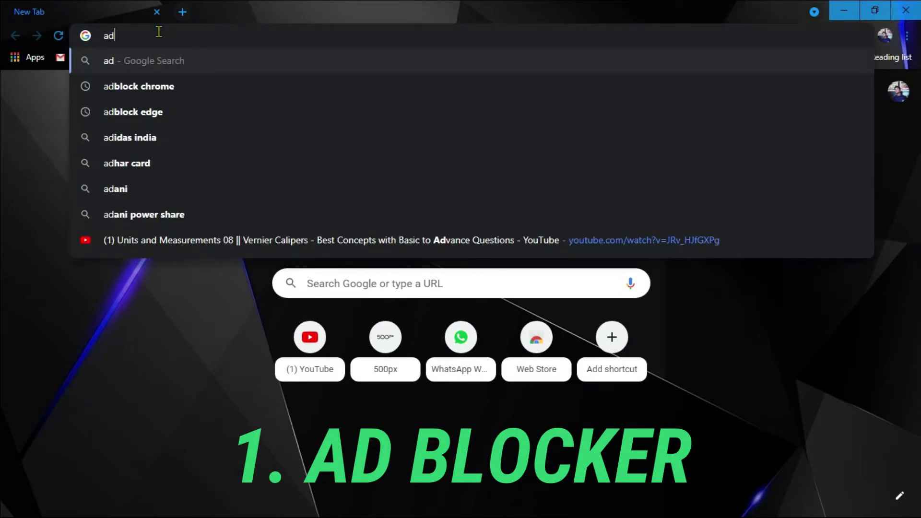
text( blo)
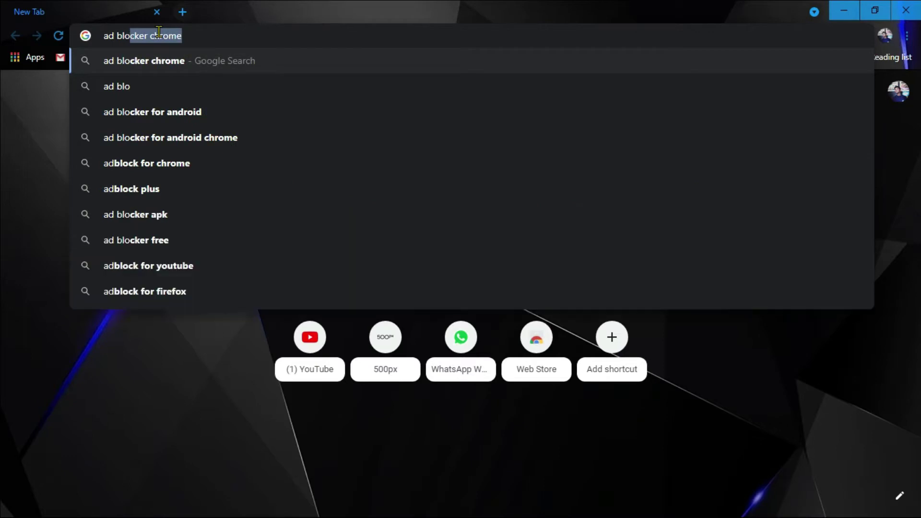
text(cker)
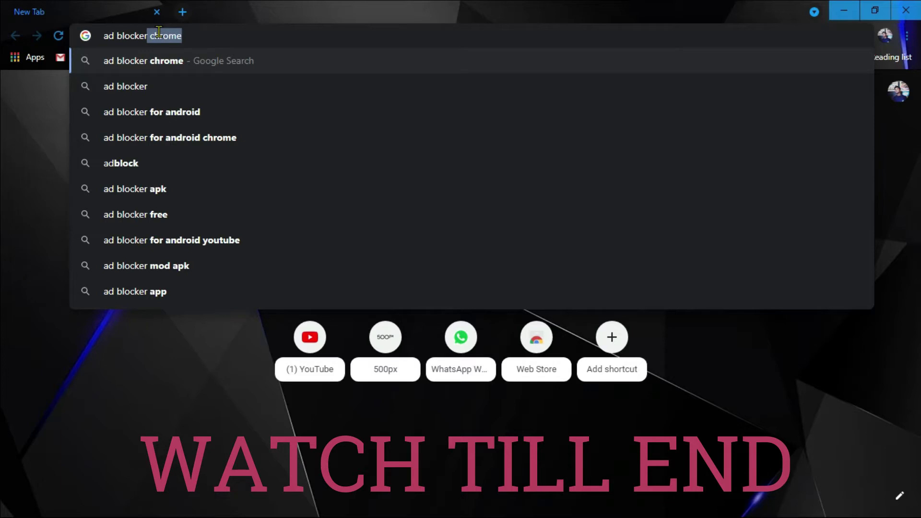
key(Return)
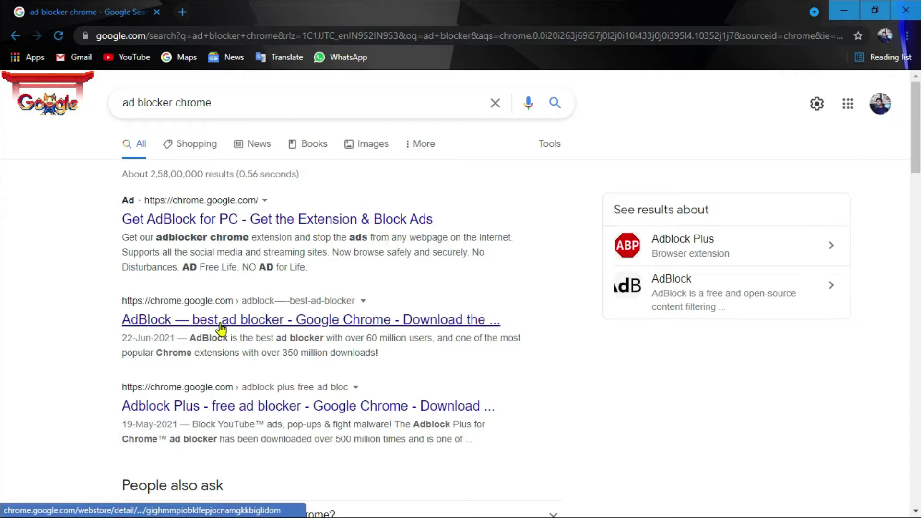
Install the AdBlock extension from its Web Store page and close the thank-you tab
click(407, 326)
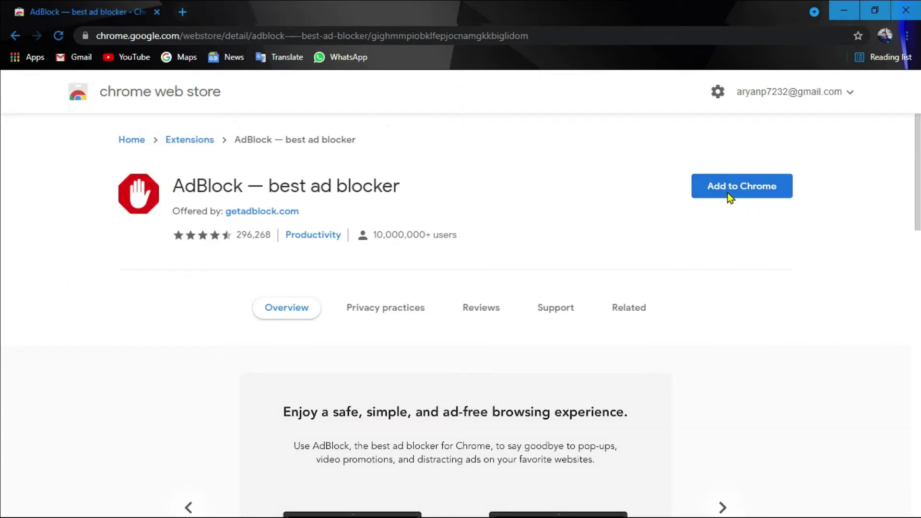
click(725, 194)
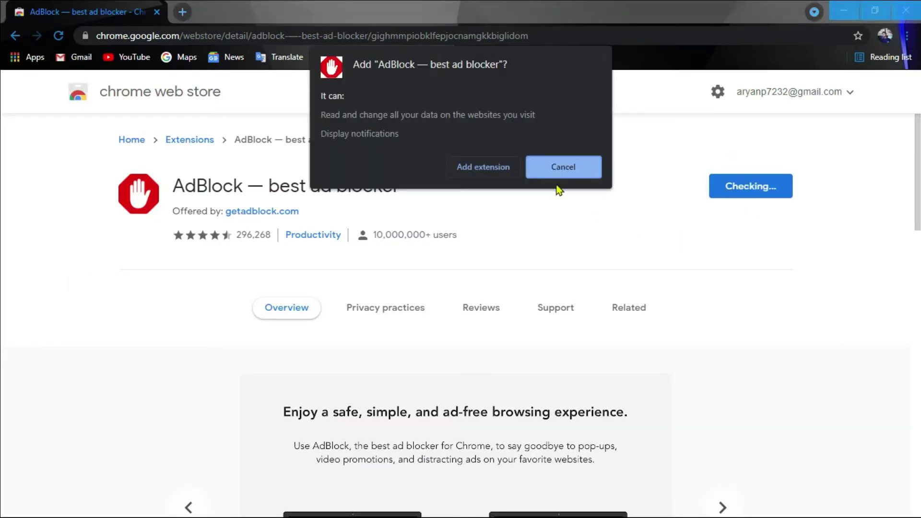
click(469, 167)
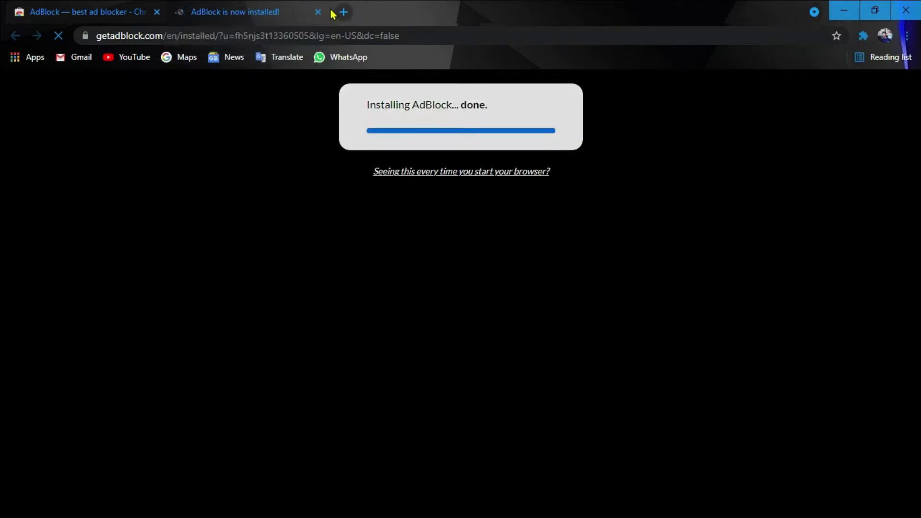
scroll(341, 142, down, 1)
scroll(343, 147, down, 1)
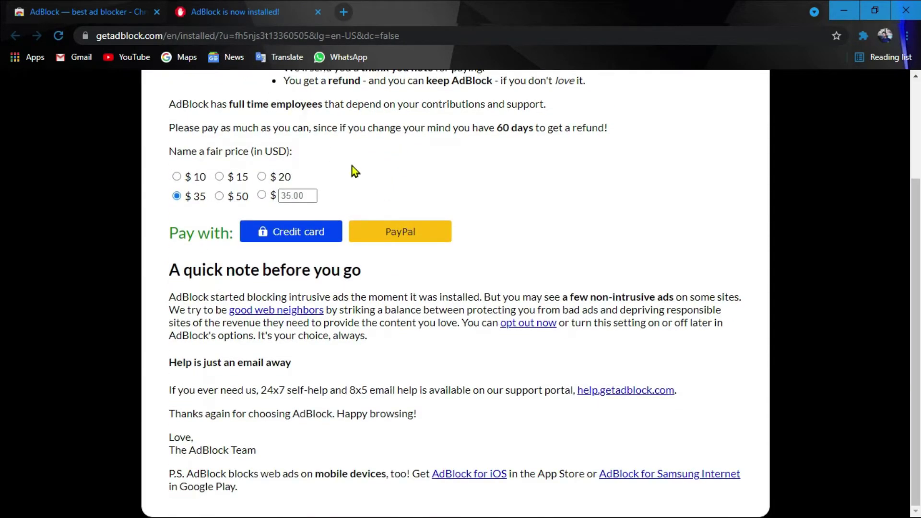
scroll(352, 165, up, 2)
click(318, 12)
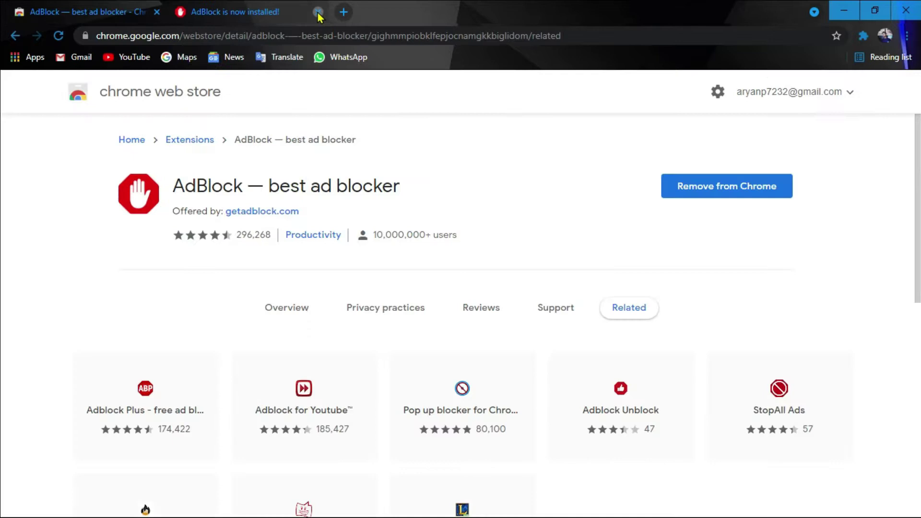
In a new tab, search YouTube for 'ncs' and play a NoCopyrightSounds video
click(190, 8)
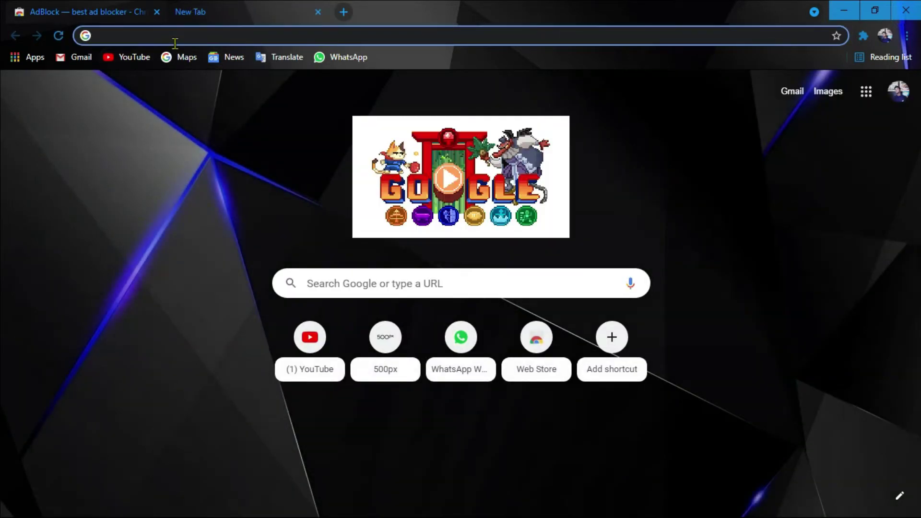
click(137, 58)
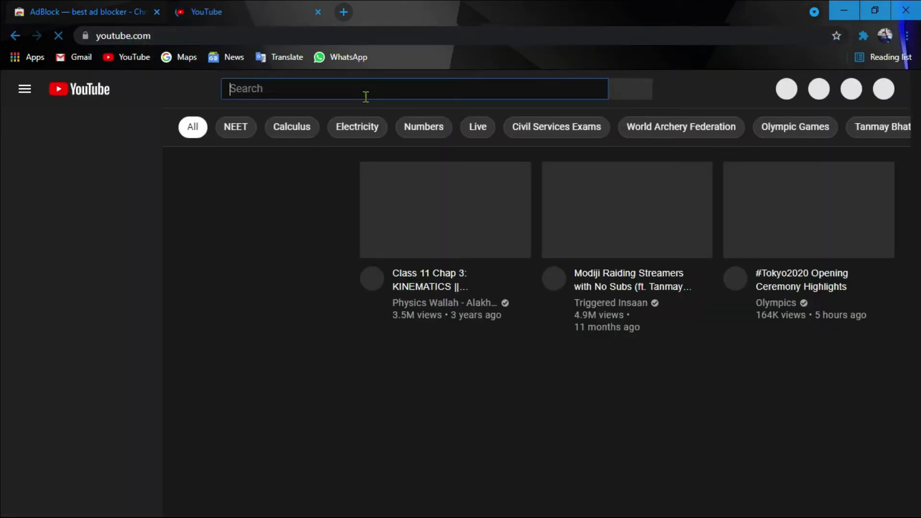
text(ncs)
key(Return)
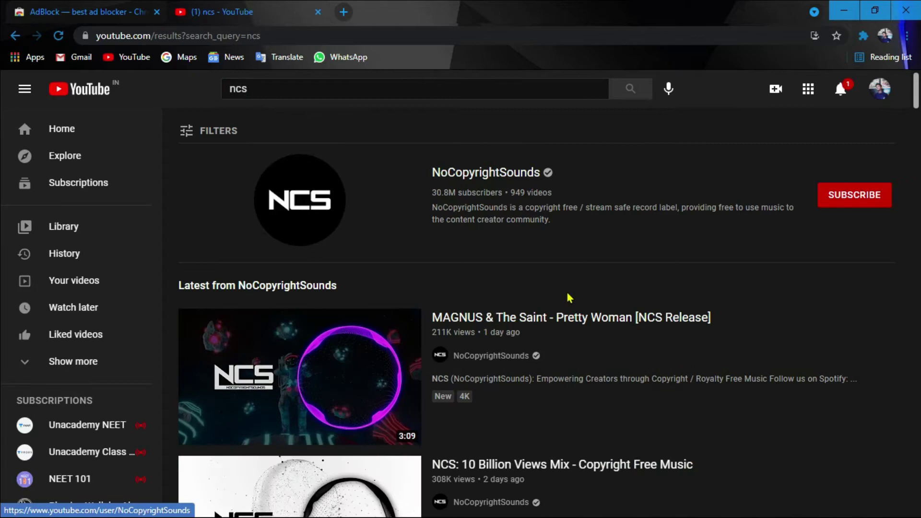
mouse_move(299, 376)
click(374, 340)
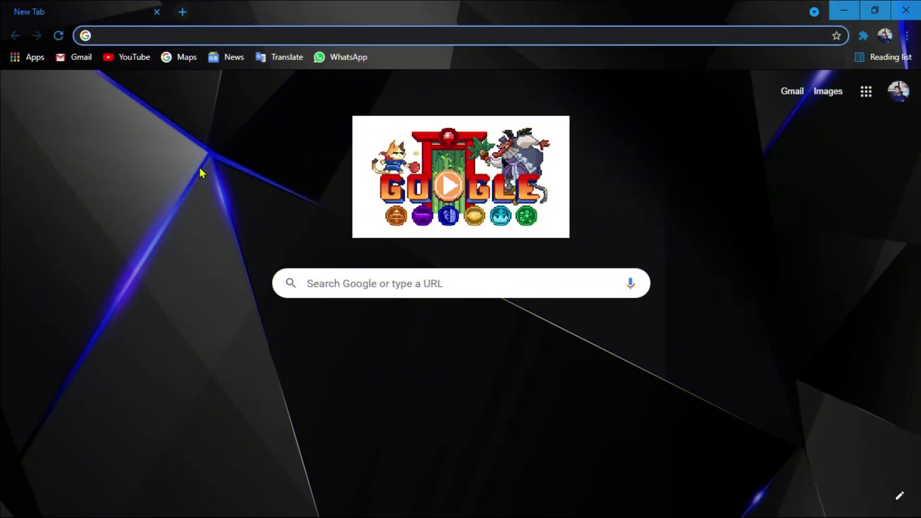
Search the Web Store for 'mercury reader' and open the Mercury Reader listing
click(21, 59)
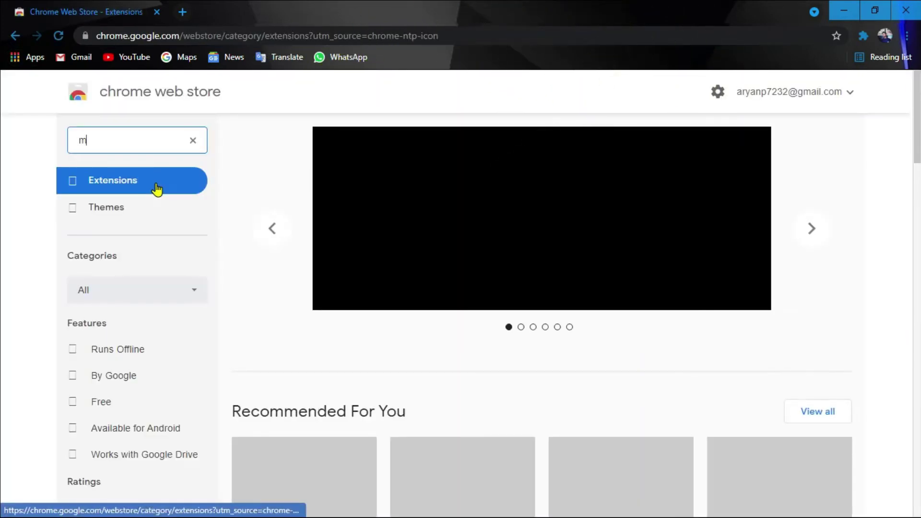
text(ercury)
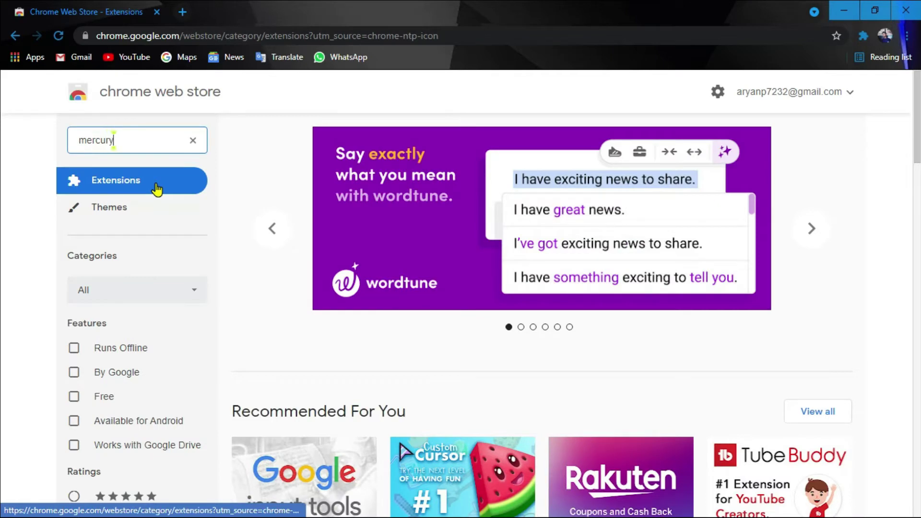
text( re)
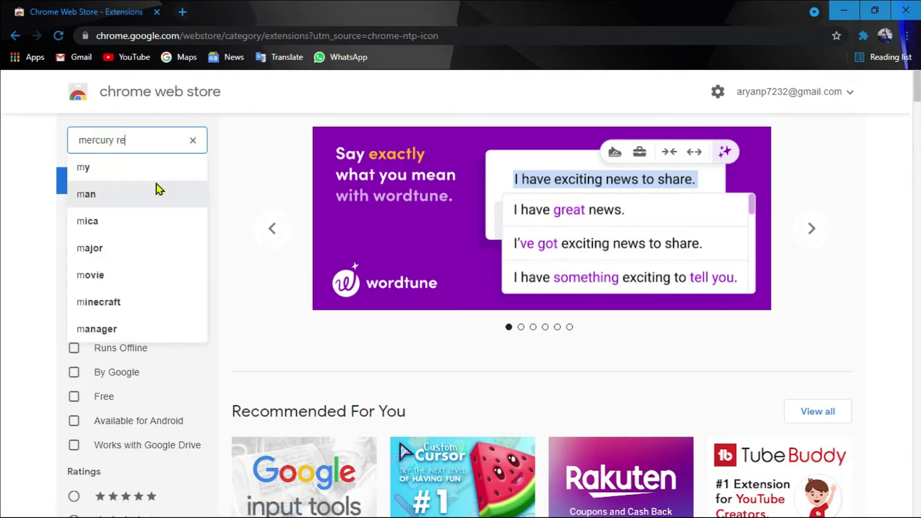
text(ader)
key(Return)
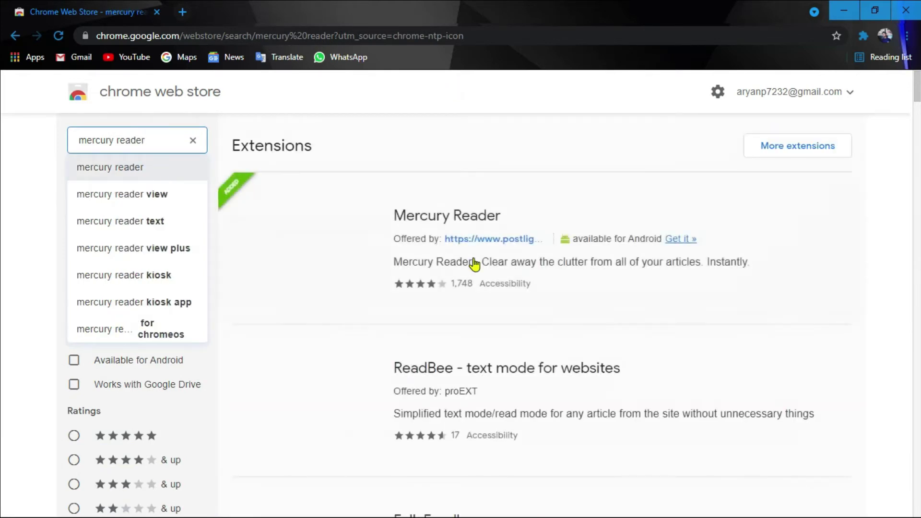
click(430, 222)
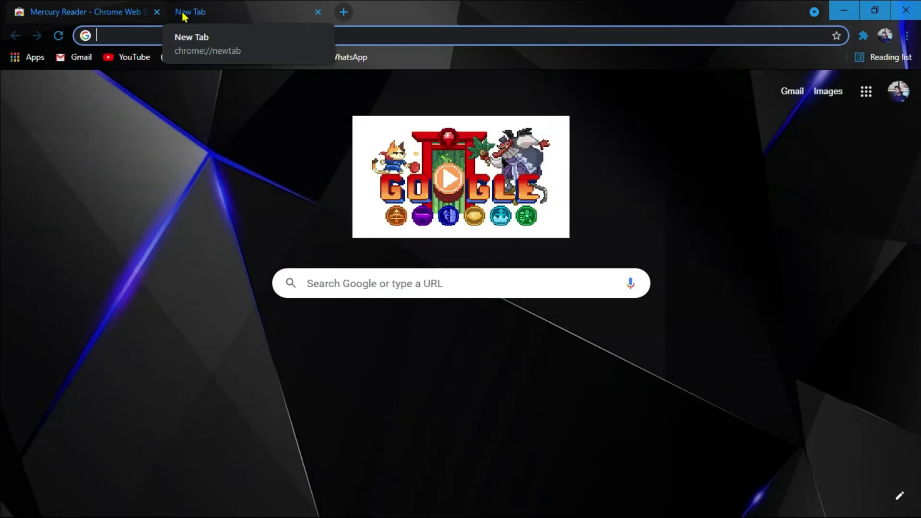
Search Google for 'sundar pichai', then refine the search to his wiki page
text(w)
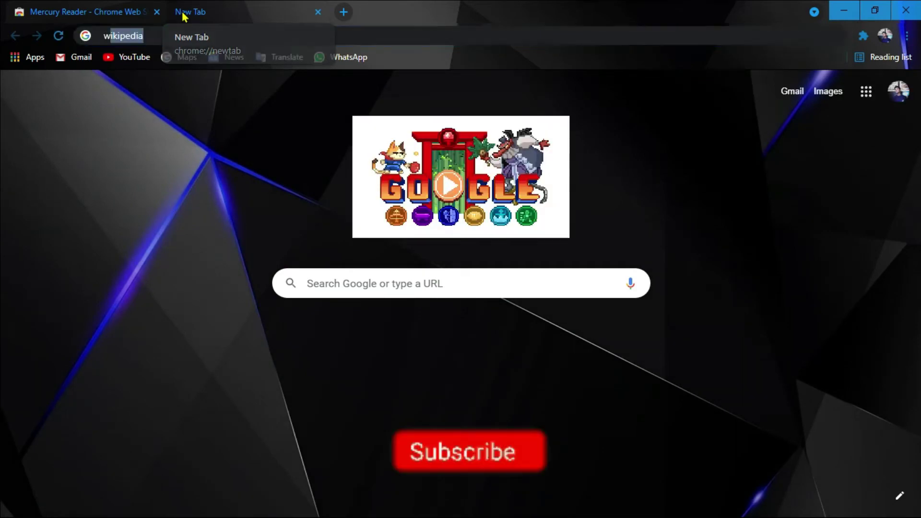
key(BackSpace)
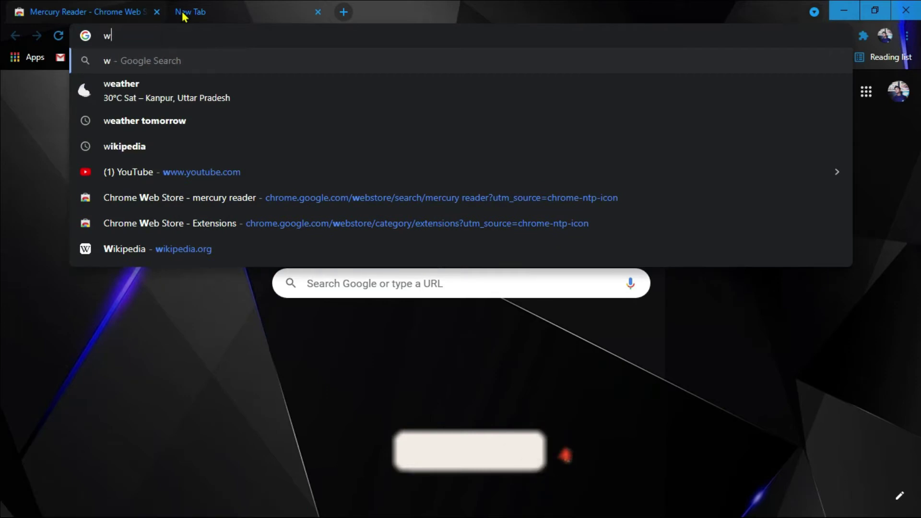
text(sunda)
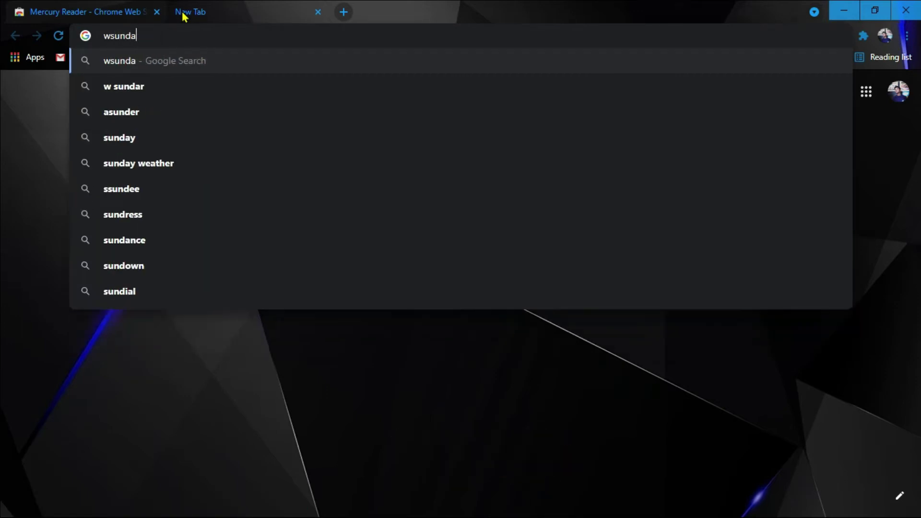
text(r picha)
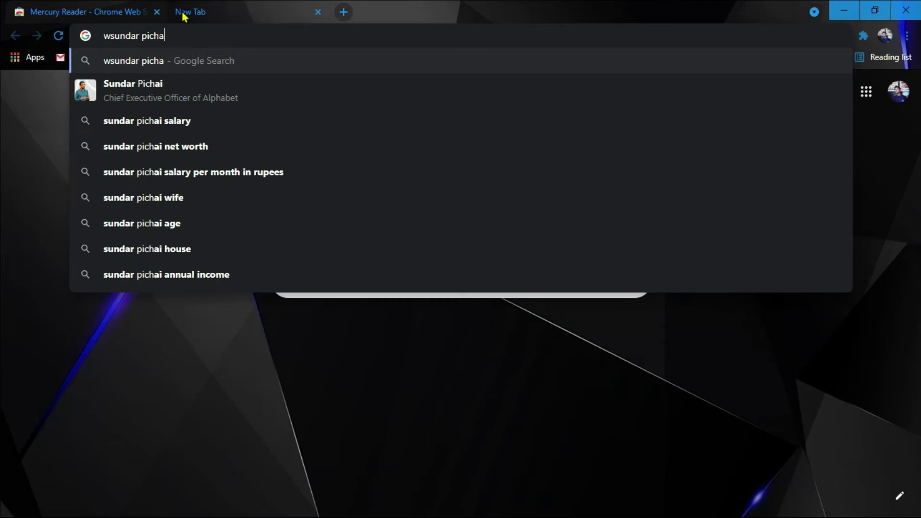
text(i)
key(Return)
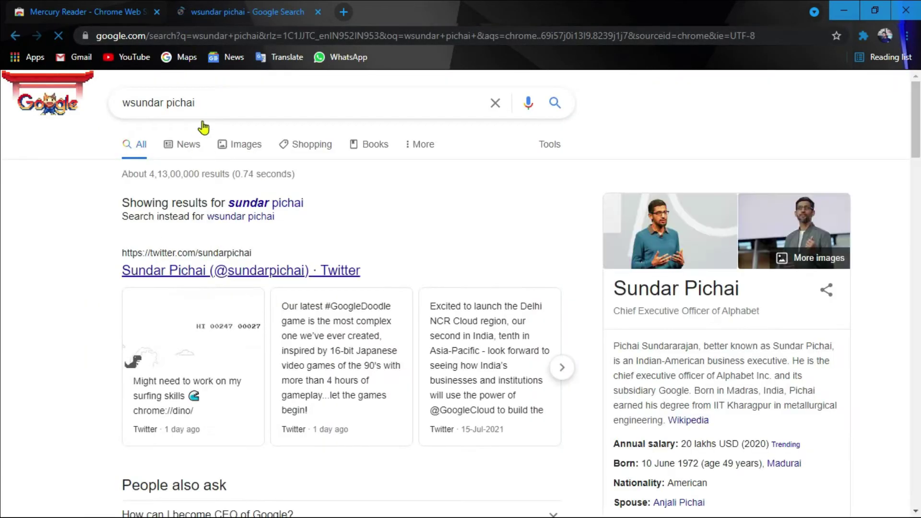
click(211, 118)
text(eiki)
key(Return)
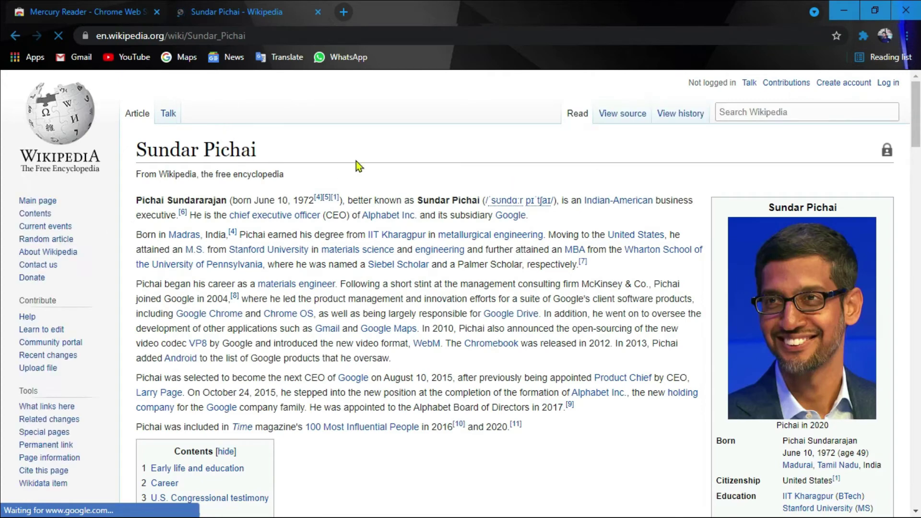
Show the Sundar Pichai article in Mercury Reader's reading view
click(862, 37)
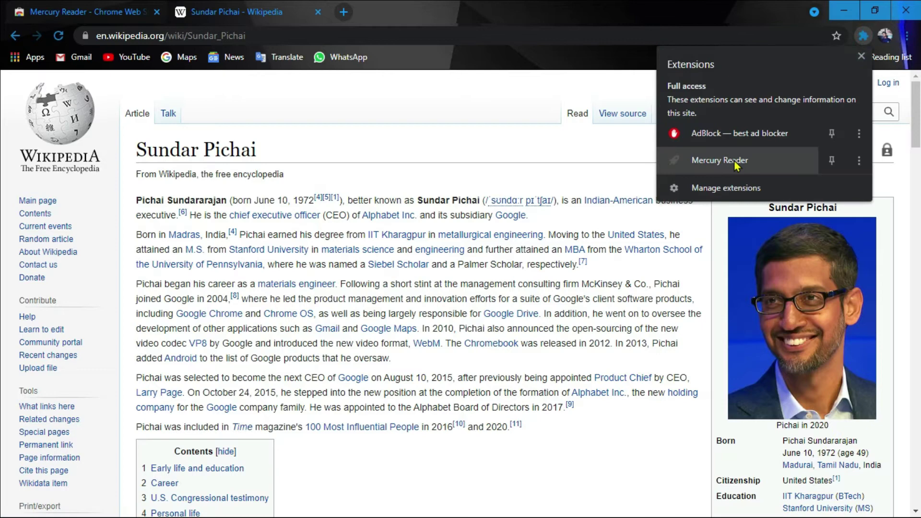
click(772, 160)
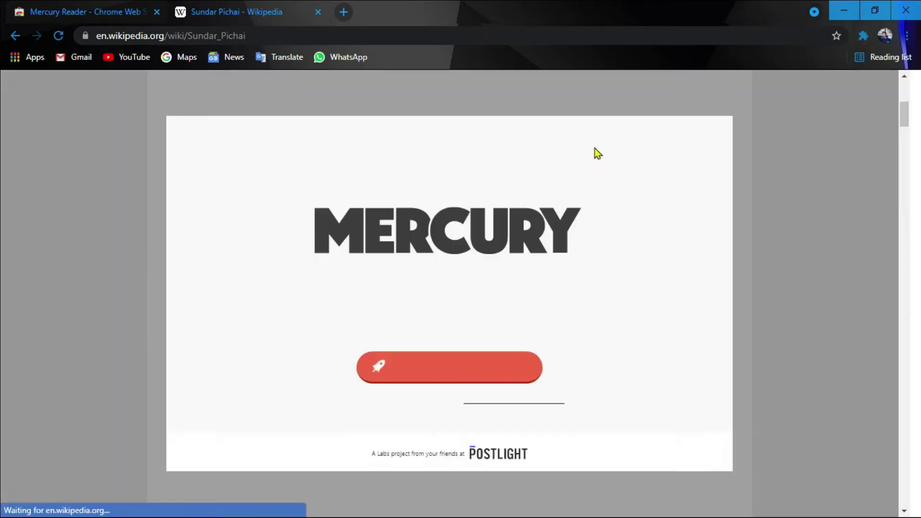
click(421, 374)
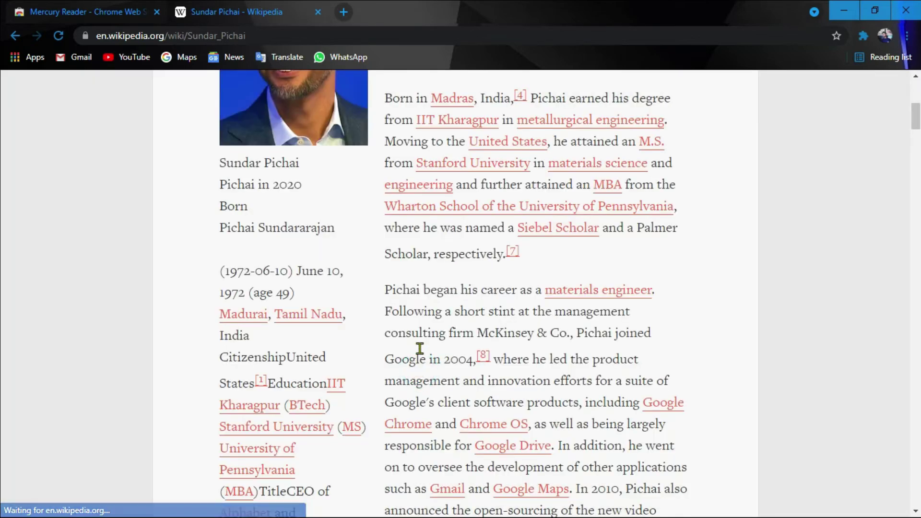
Scroll through the reader view down to the Career section
scroll(583, 228, up, 3)
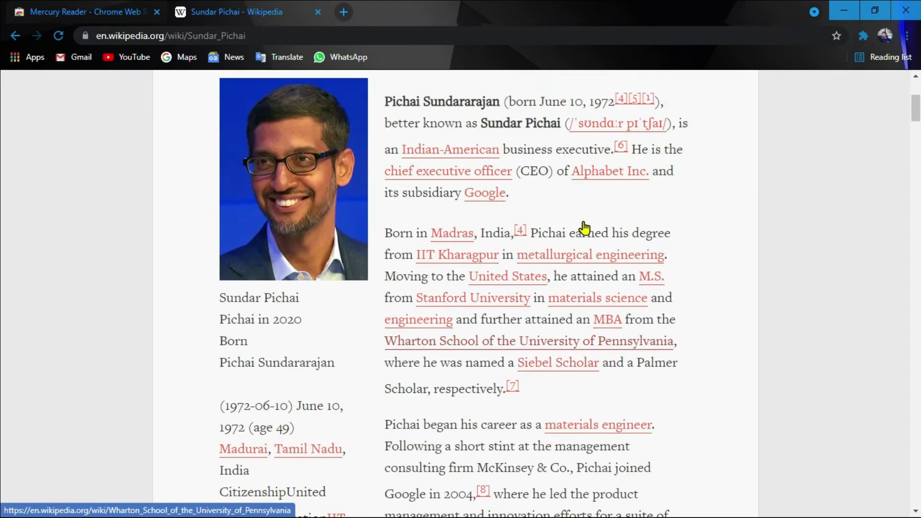
scroll(583, 228, up, 3)
scroll(583, 218, up, 2)
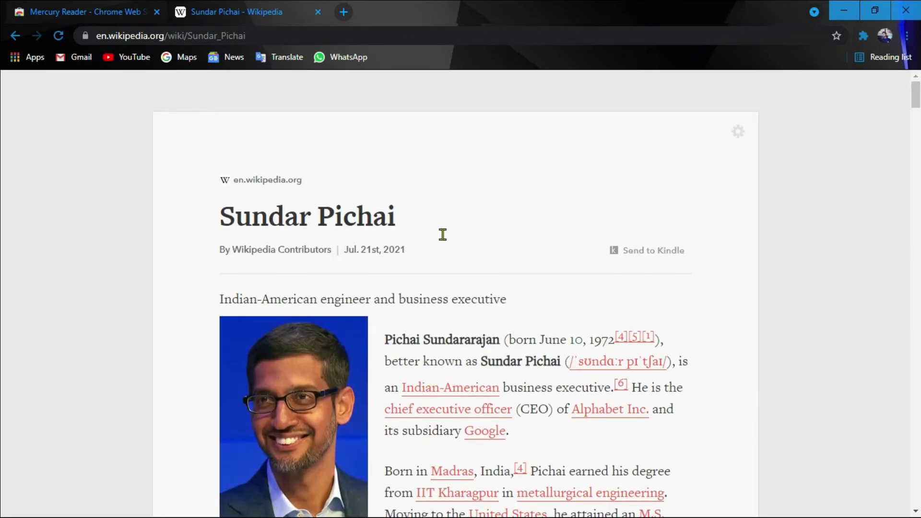
scroll(442, 235, down, 4)
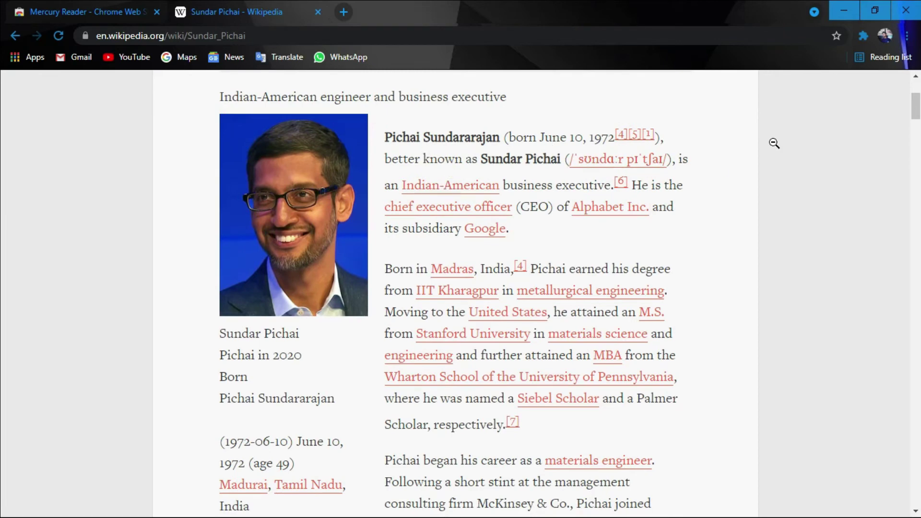
scroll(773, 143, down, 6)
scroll(772, 143, down, 5)
scroll(790, 126, down, 4)
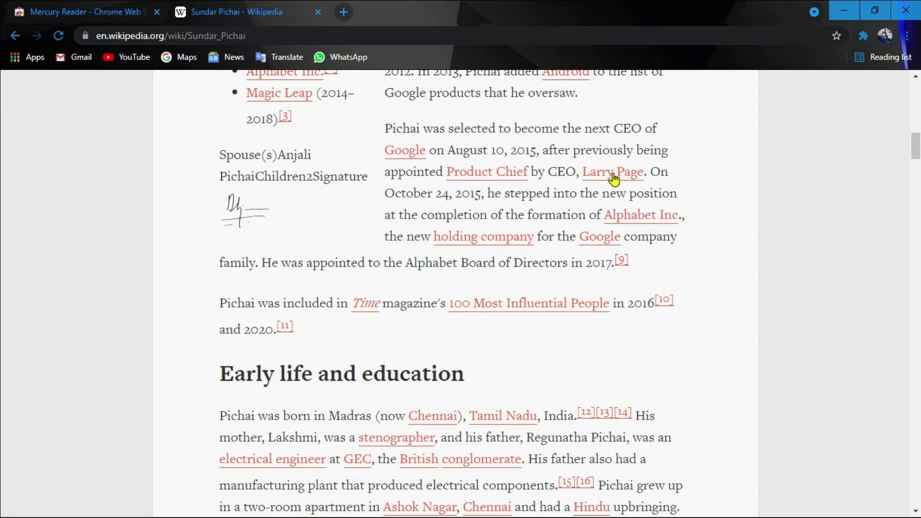
scroll(464, 263, down, 4)
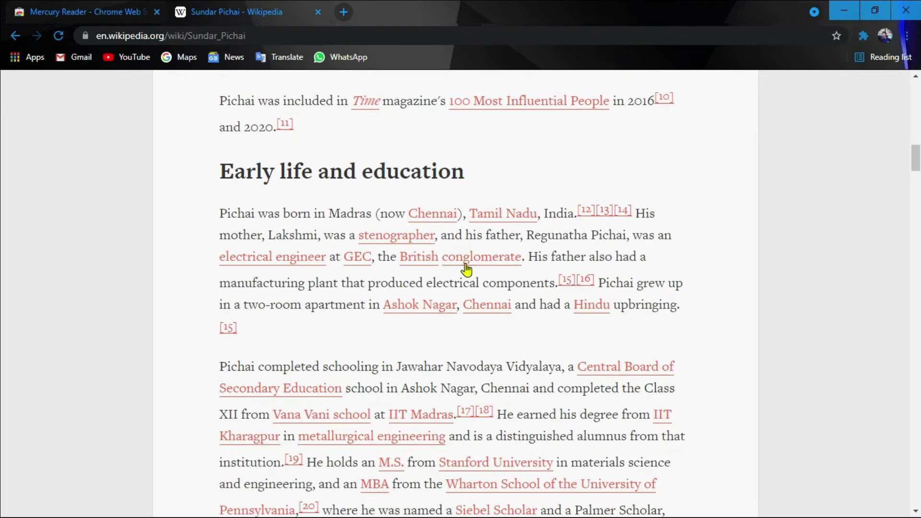
scroll(465, 268, down, 2)
scroll(468, 263, down, 7)
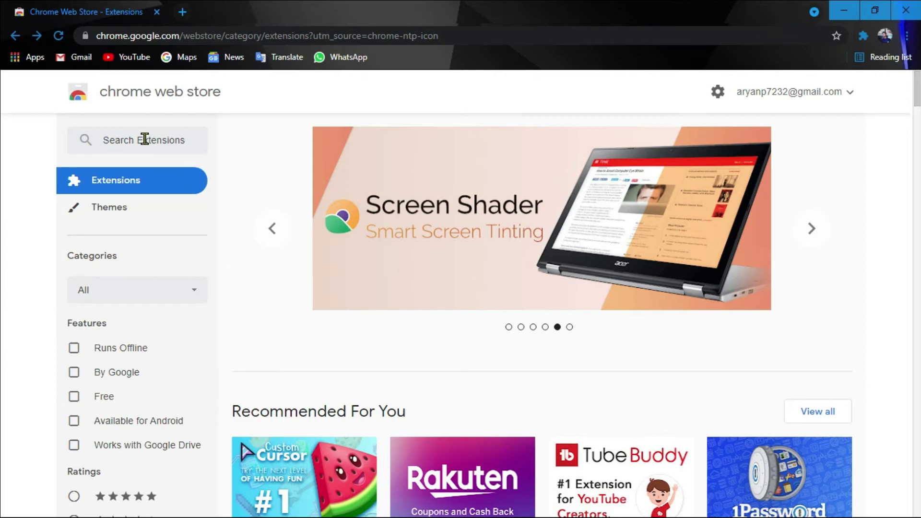
Search the Web Store for 'tosdr' and open the Terms of Service; Didn't Read listing
click(144, 139)
text(t)
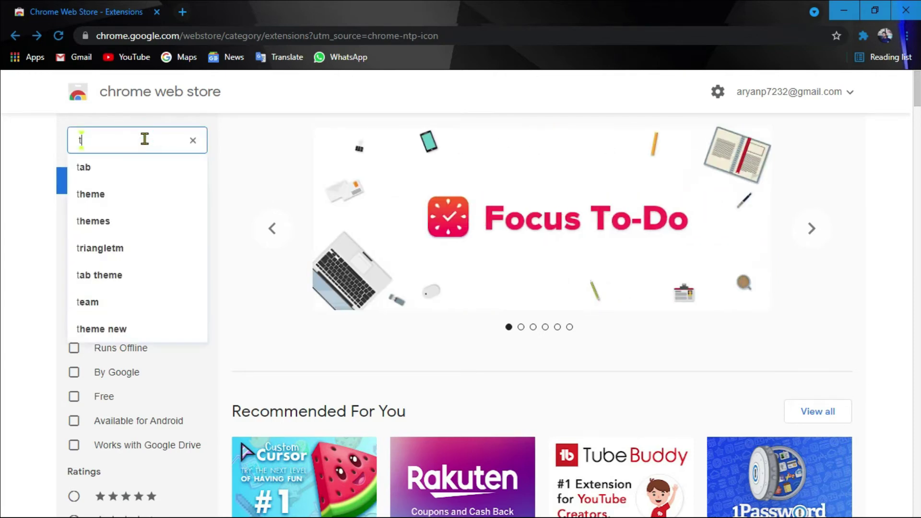
text(osdr)
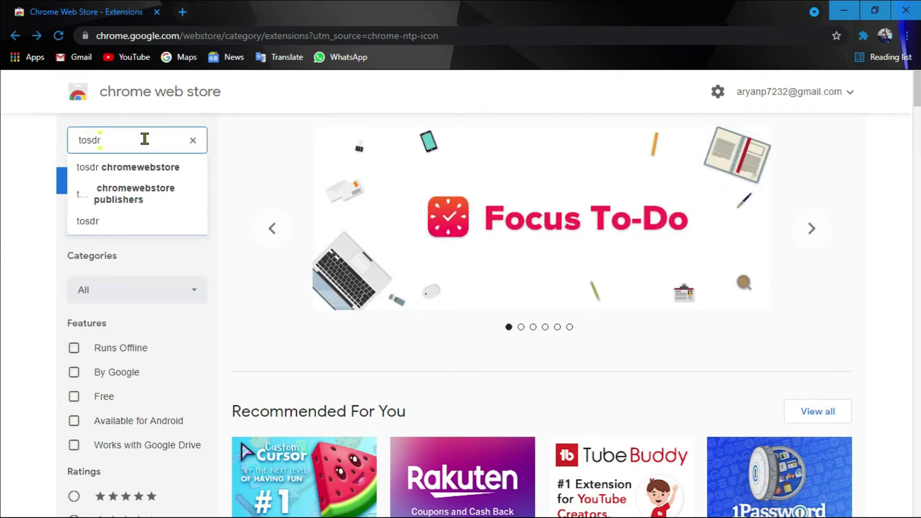
click(142, 174)
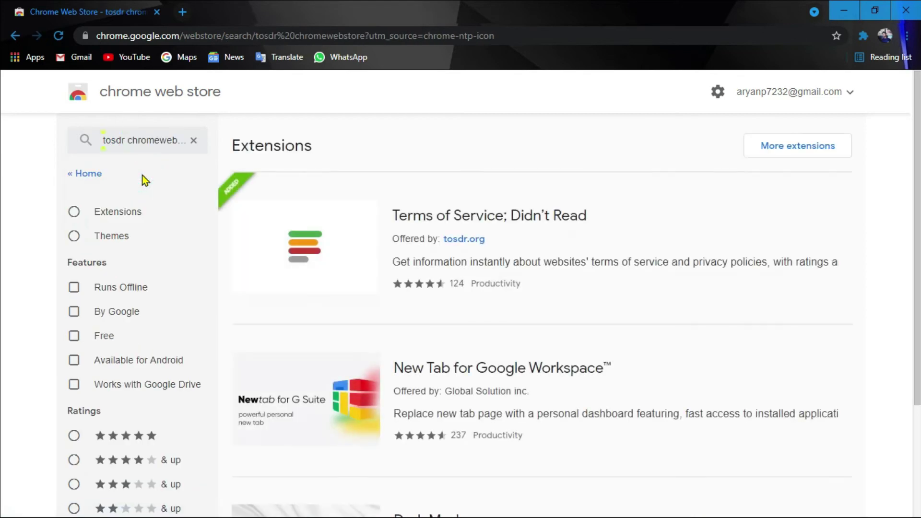
click(450, 215)
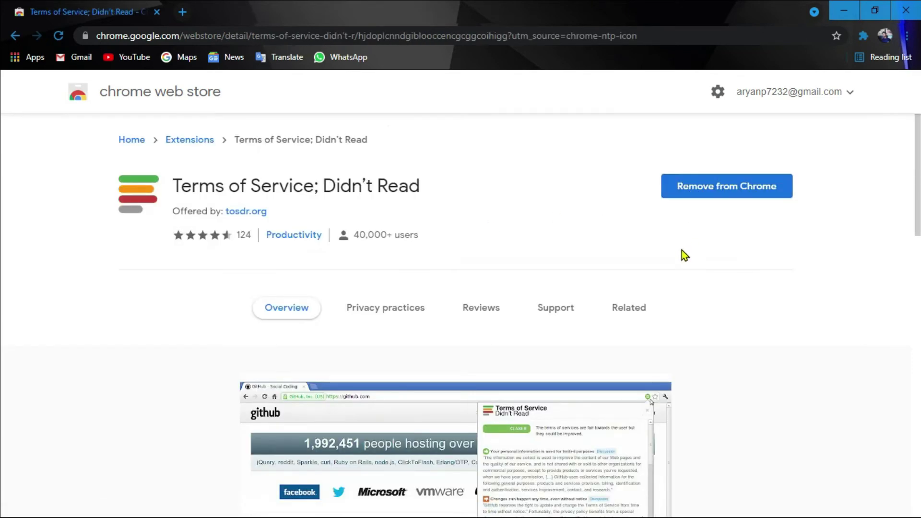
scroll(681, 249, down, 1)
scroll(618, 284, down, 1)
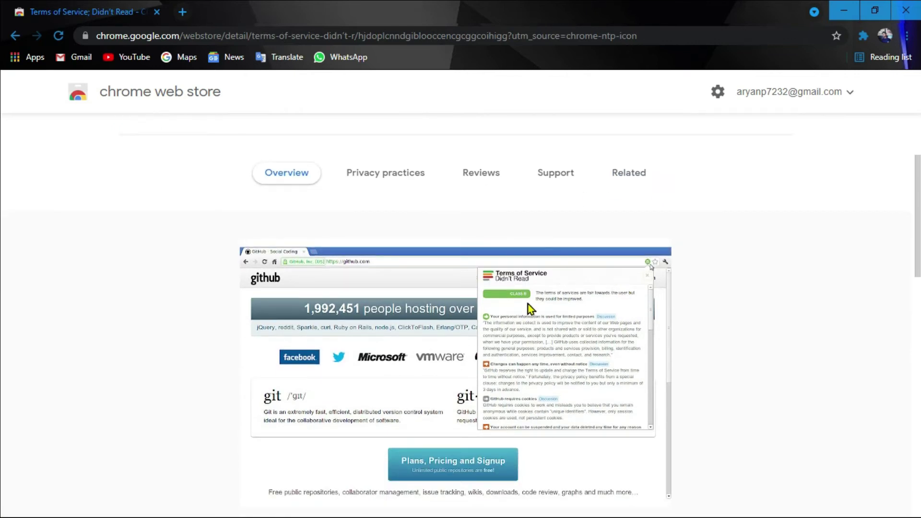
scroll(347, 241, up, 2)
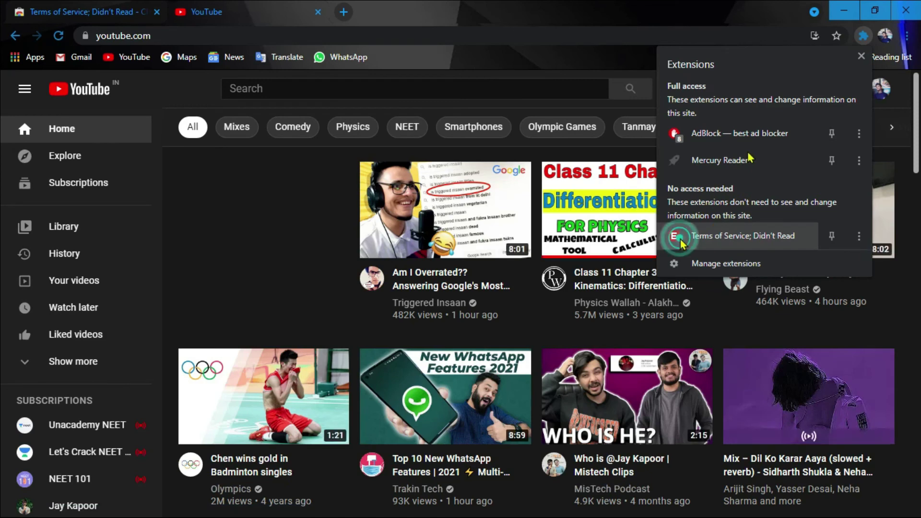
Run Terms of Service; Didn't Read on YouTube, review its Grade E rating, then close it
click(681, 237)
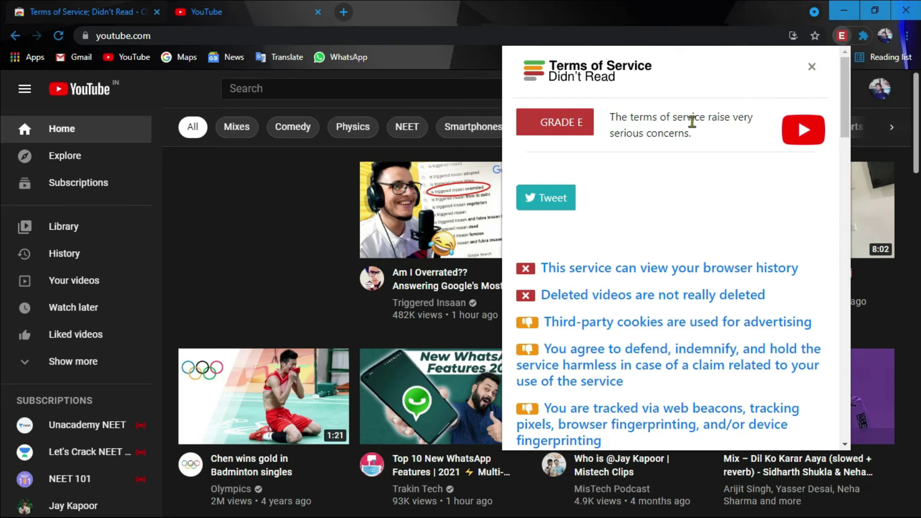
click(811, 67)
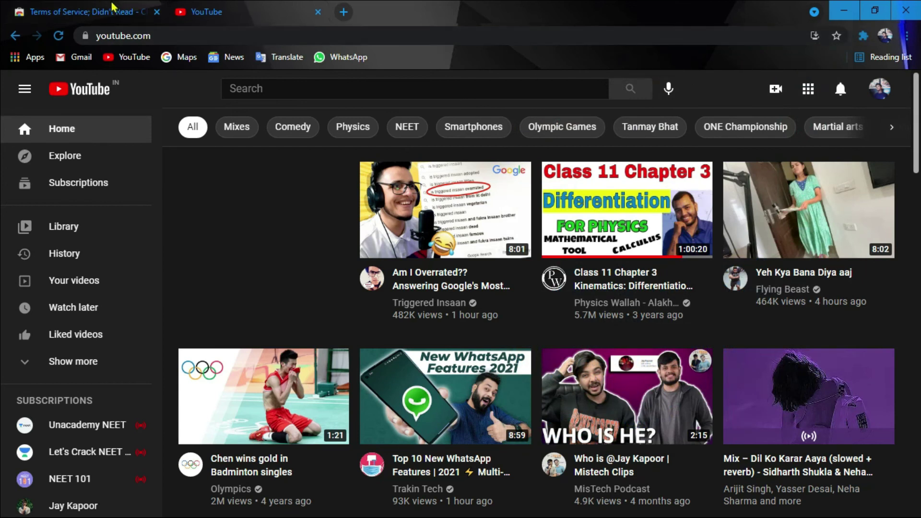
Switch back to the Terms of Service; Didn't Read Web Store tab
click(139, 13)
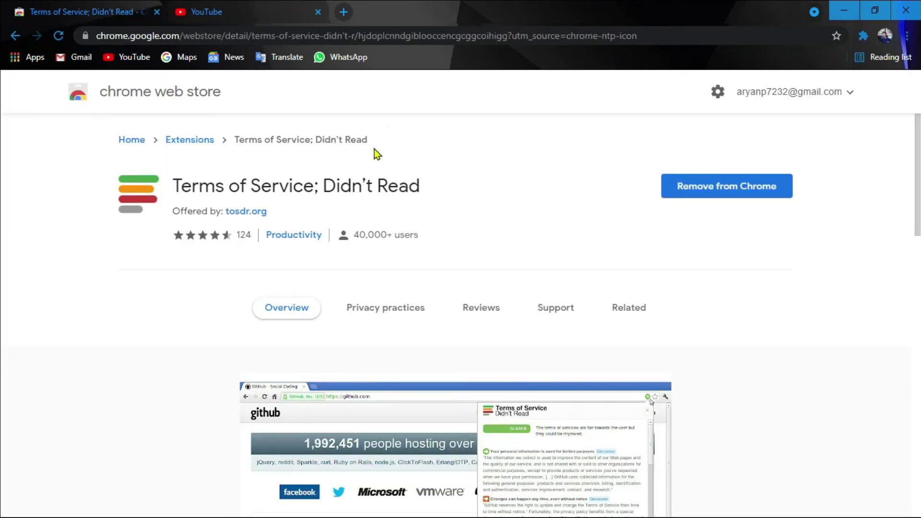